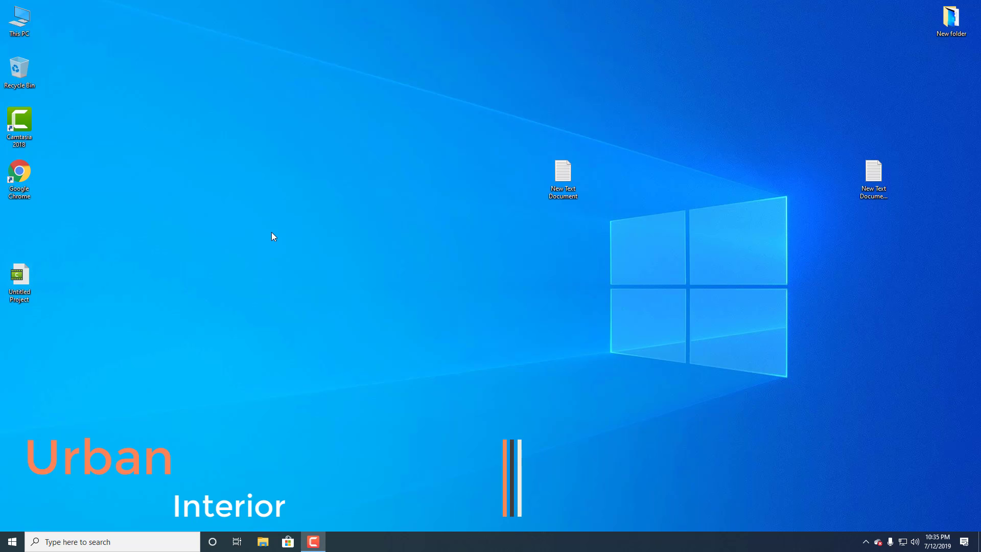
# Launch Google Chrome from its desktop shortcut to get a New Tab page.
pyautogui.doubleClick(20, 176)
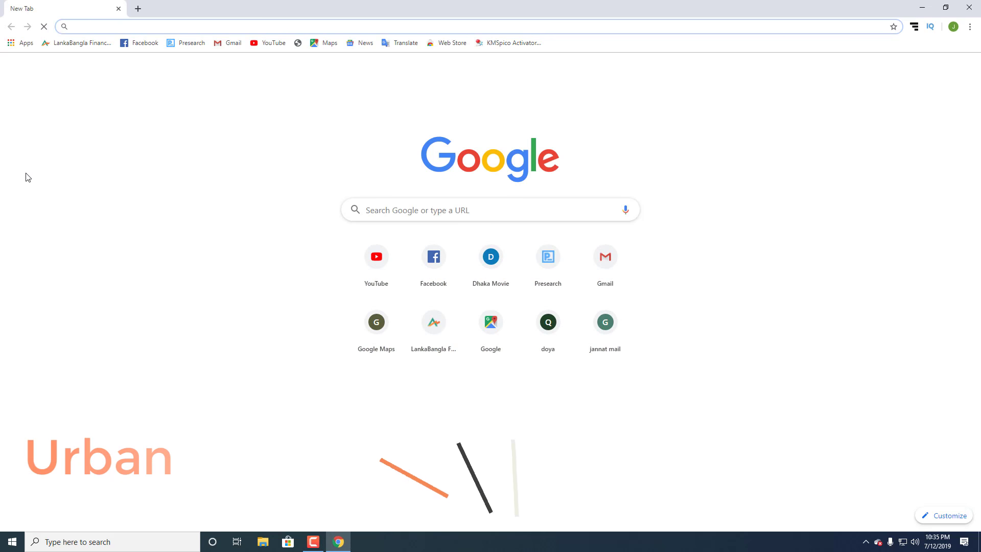
# Open the KMSpico Activator bookmark and scroll the official-kmspico.com article to the Download KMSpico button.
pyautogui.click(504, 45)
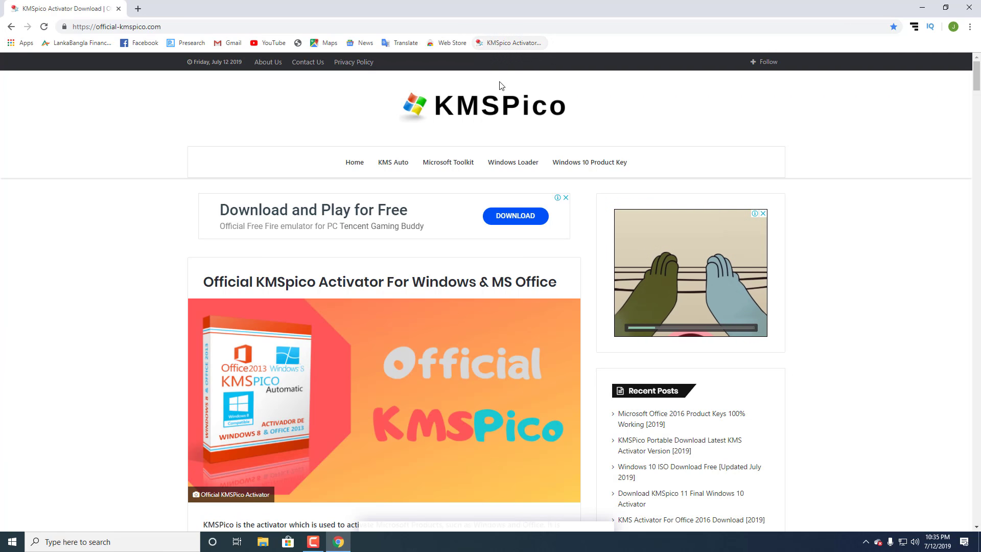
pyautogui.scroll(-5, 510, 195)
pyautogui.scroll(-15, 488, 238)
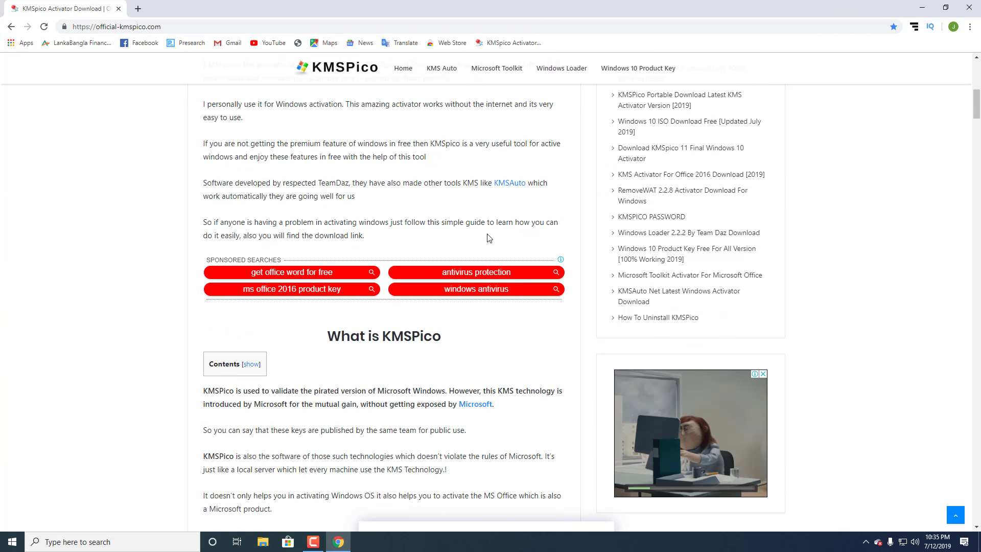
pyautogui.scroll(-15, 488, 238)
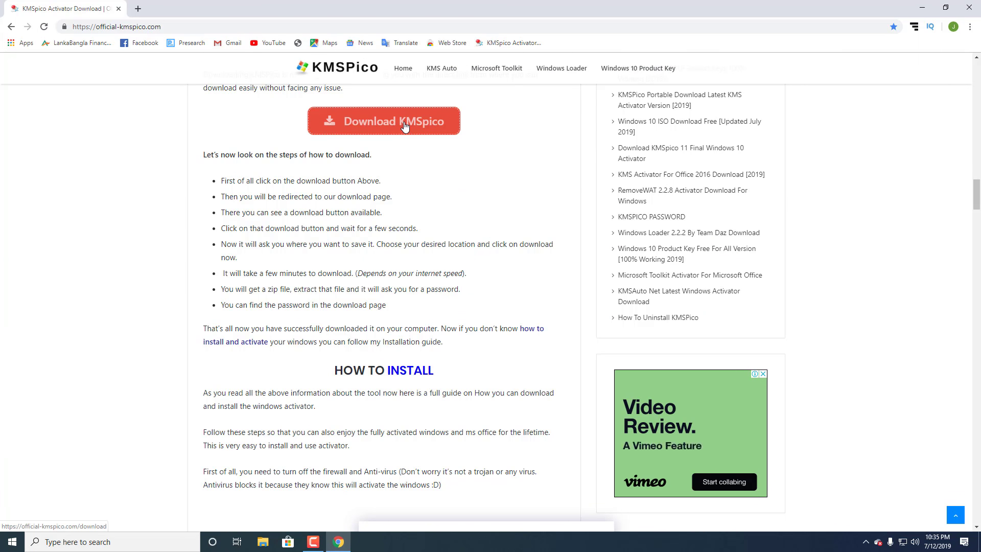
# Go to the KMSpico download page and download KMSpico.zip with Download KMSpico Now.
pyautogui.click(405, 126)
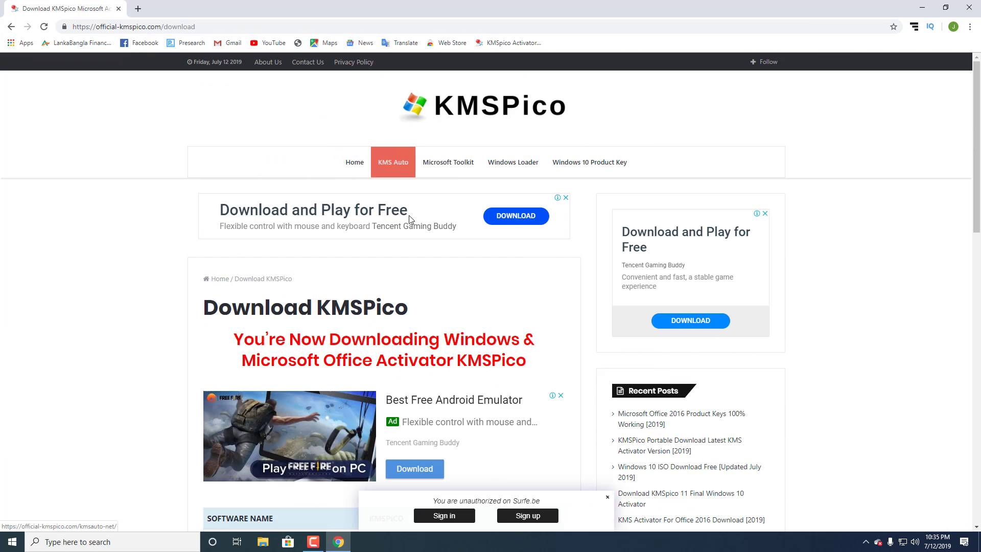
pyautogui.scroll(-9, 417, 272)
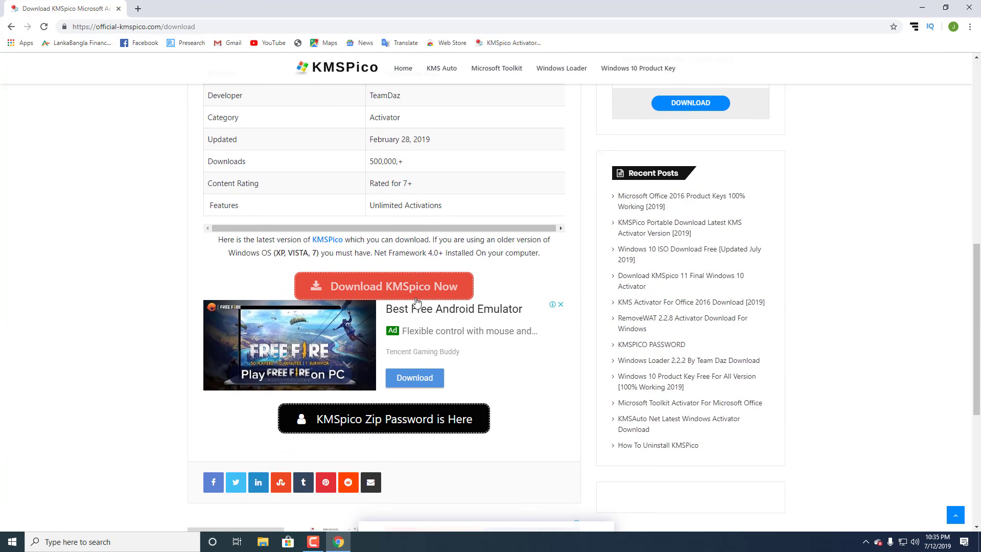
pyautogui.click(417, 287)
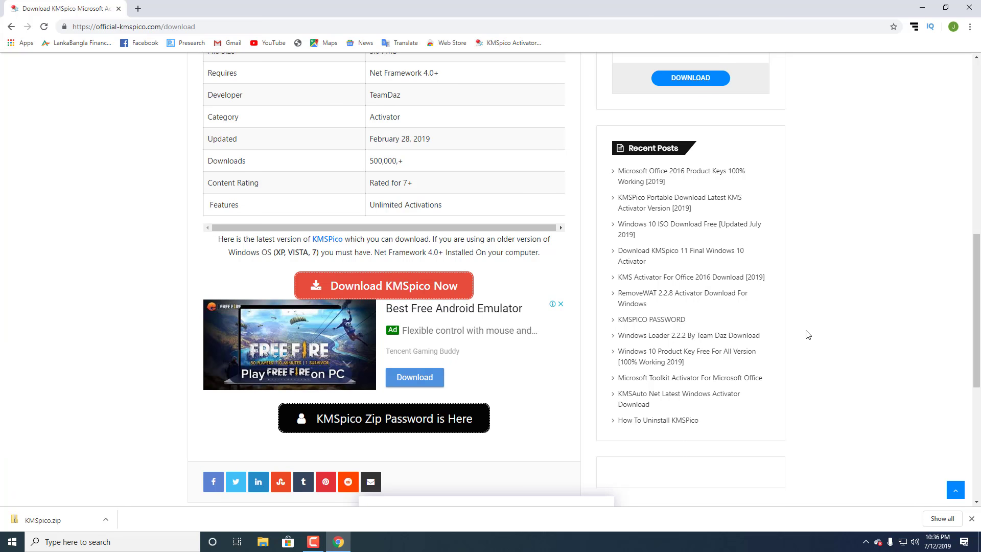
# Minimize Chrome and bring up Norton's tray prompt to disable Auto-Protect for 15 minutes.
pyautogui.click(922, 7)
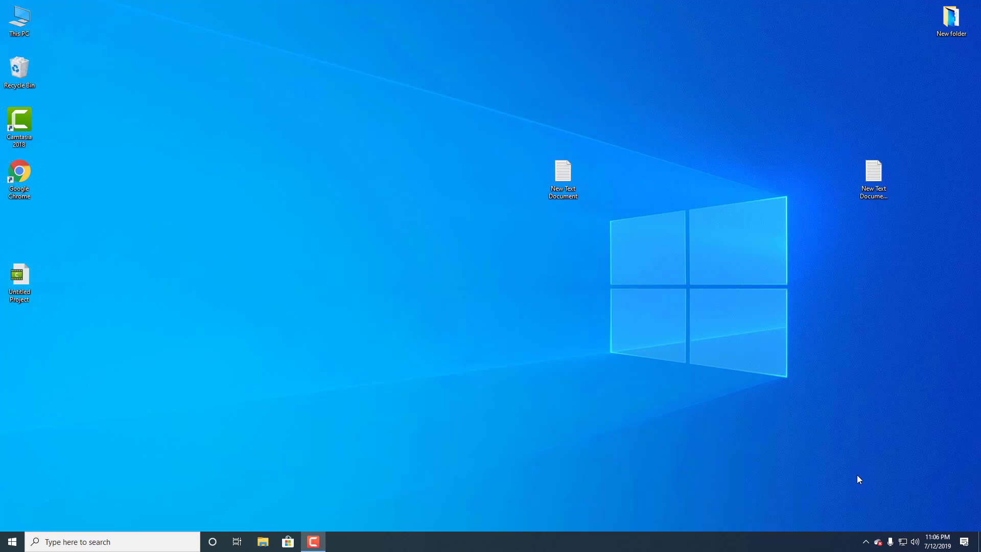
pyautogui.click(864, 540)
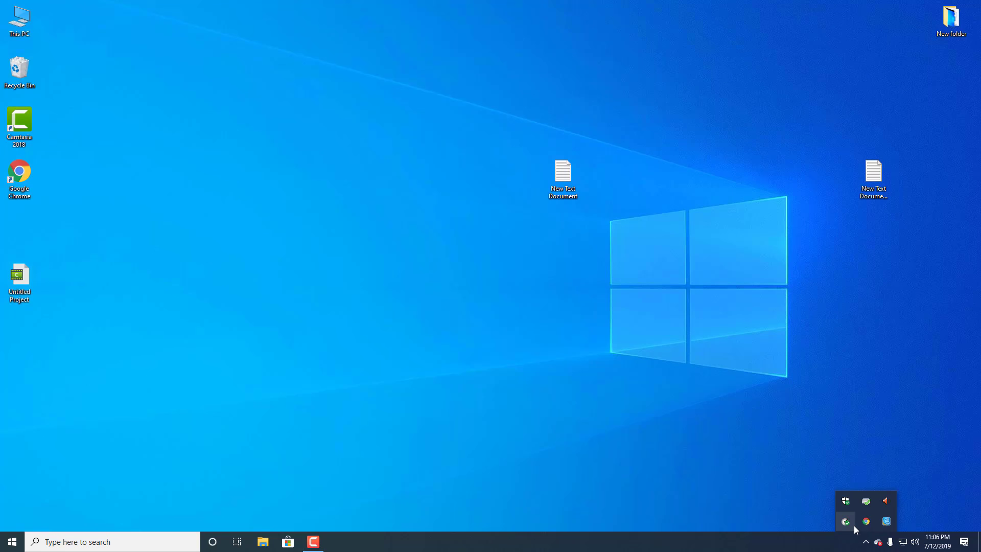
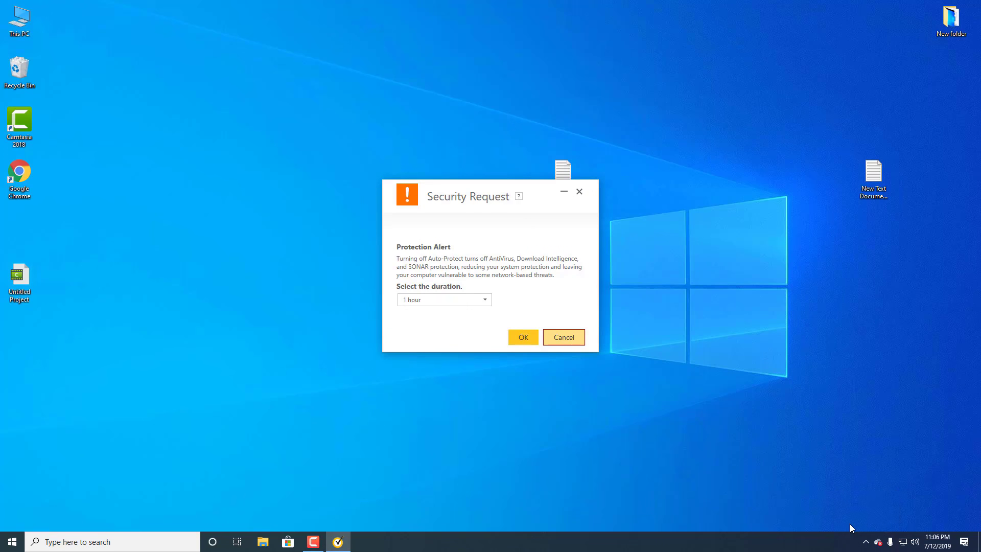
pyautogui.press('Return')
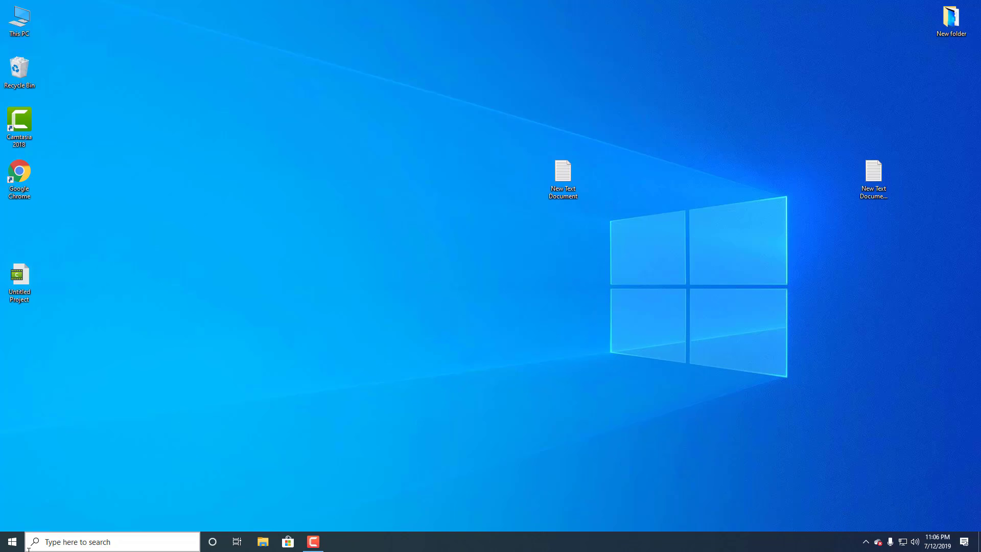
# Turn off Norton Auto-Protect for 1 hour and search Windows for 'win'.
pyautogui.click(61, 539)
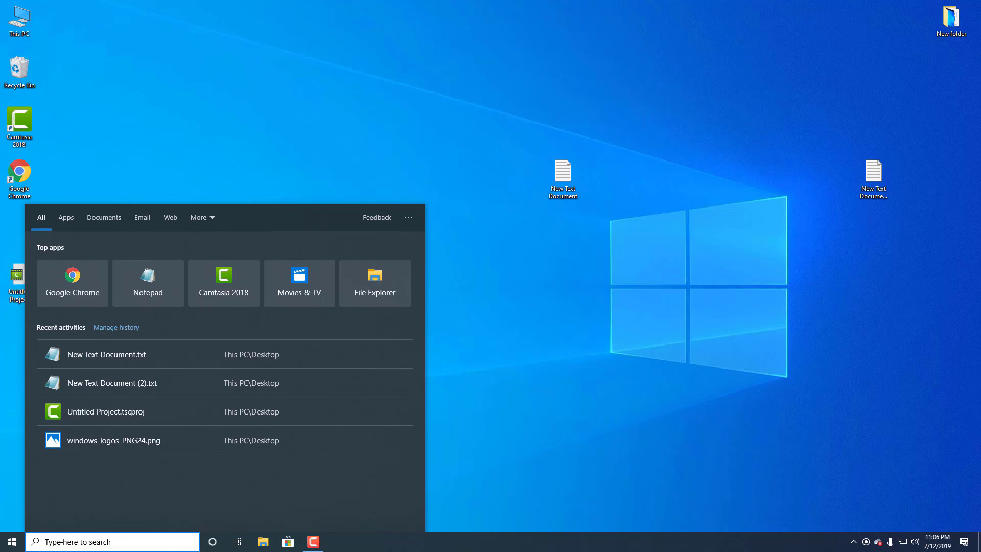
pyautogui.write('w')
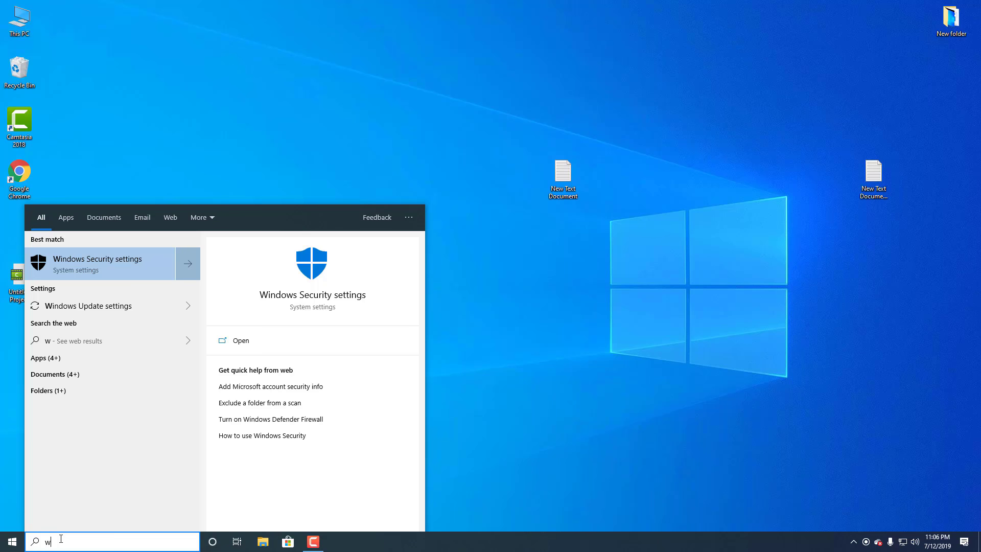
pyautogui.write('in')
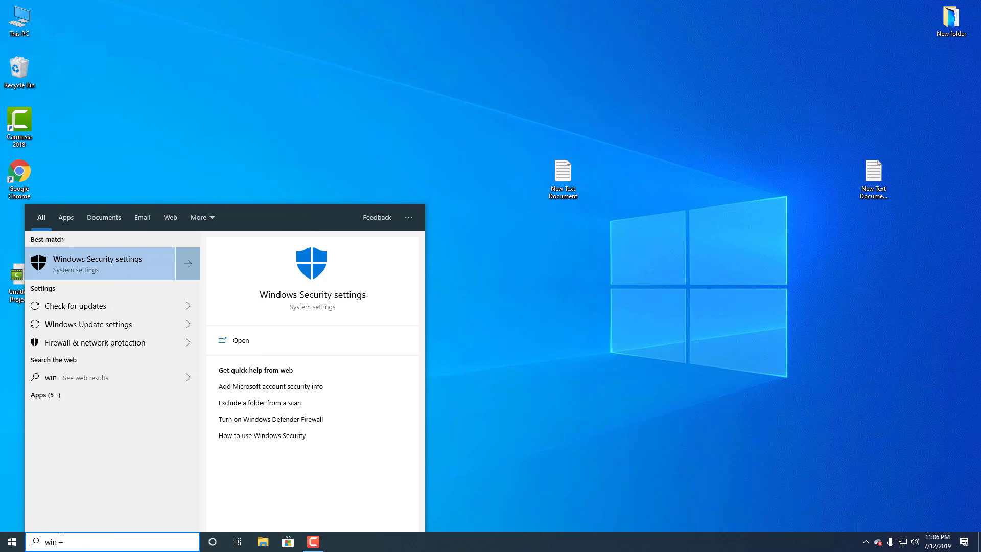
# Go to the Windows Security app's Virus & threat protection settings.
pyautogui.click(116, 269)
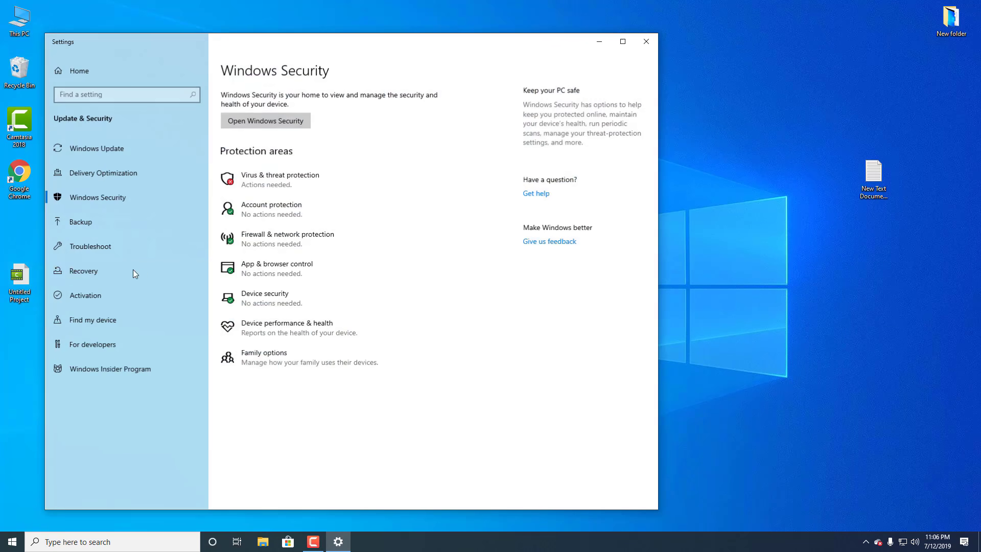
pyautogui.click(254, 124)
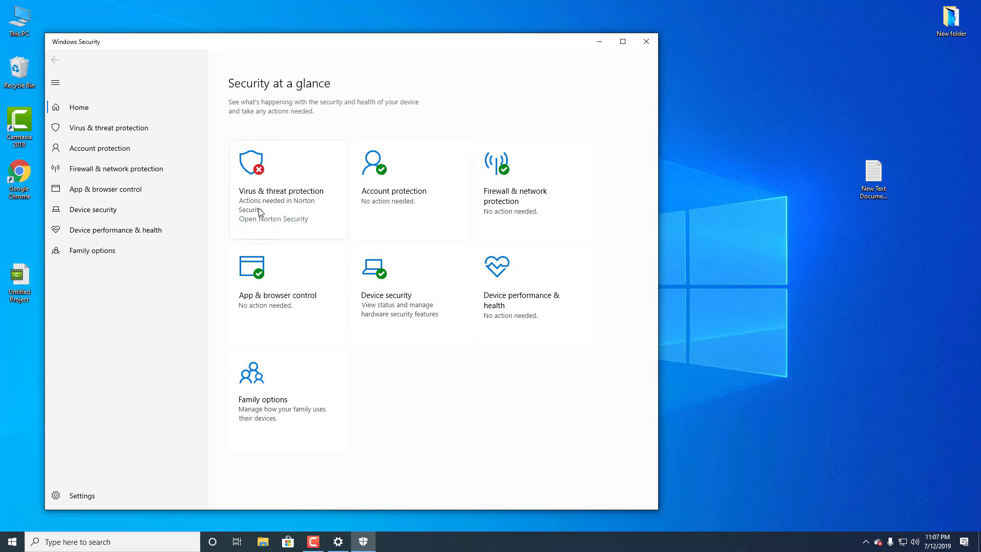
pyautogui.click(258, 196)
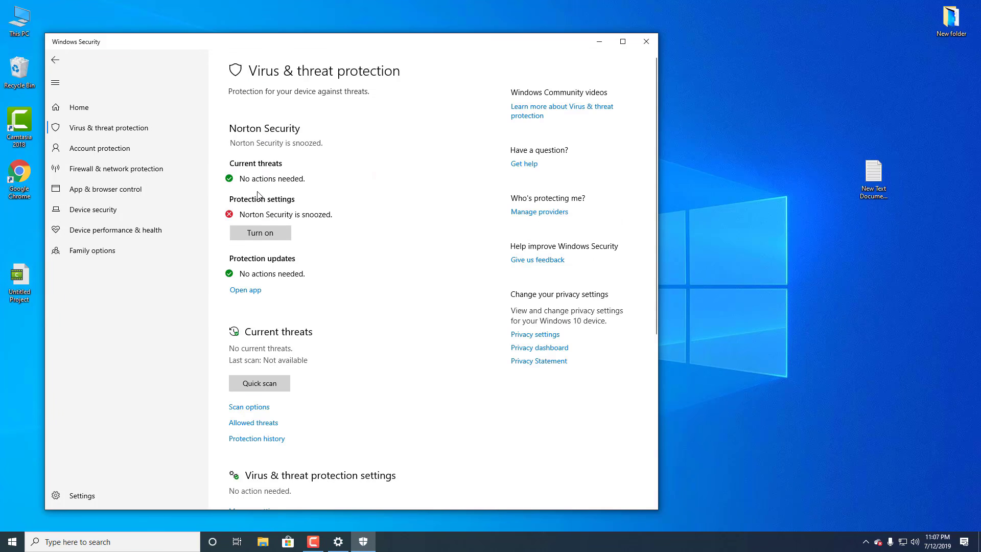
pyautogui.scroll(-5, 256, 424)
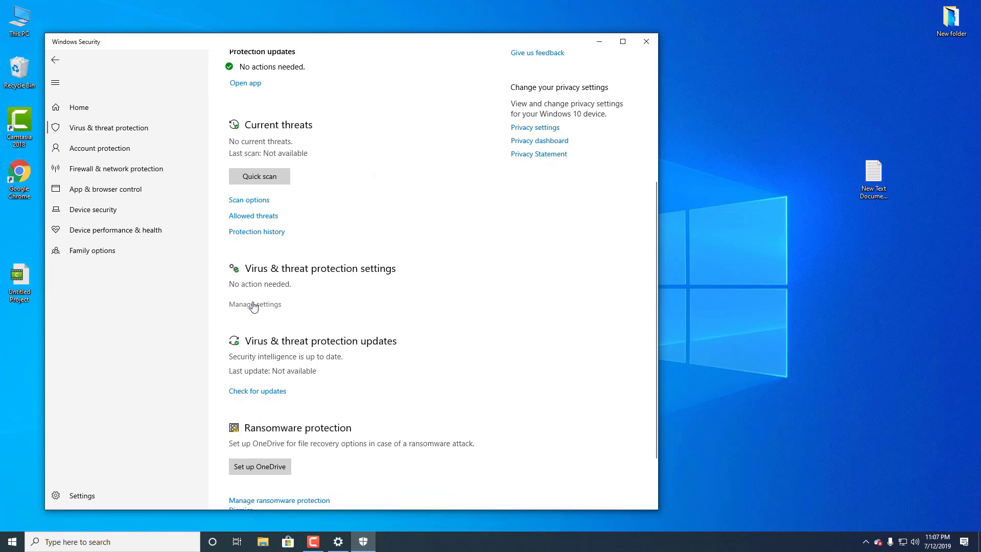
pyautogui.click(254, 304)
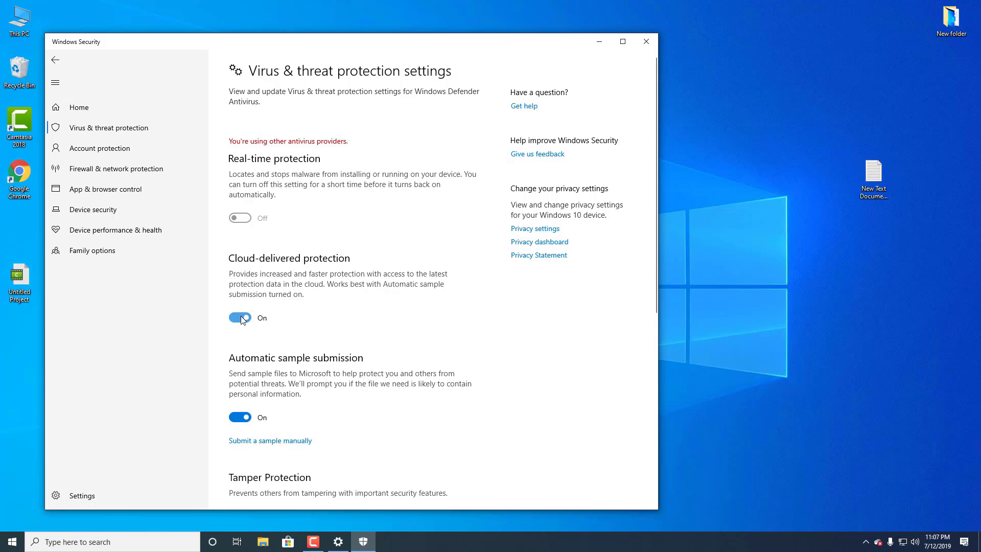
# Switch off Cloud-delivered protection, Automatic sample submission and Tamper Protection.
pyautogui.click(240, 317)
pyautogui.click(241, 436)
pyautogui.scroll(-2, 277, 420)
pyautogui.scroll(-3, 277, 420)
pyautogui.click(240, 349)
pyautogui.scroll(4, 309, 358)
pyautogui.scroll(-4, 314, 327)
pyautogui.scroll(4, 314, 344)
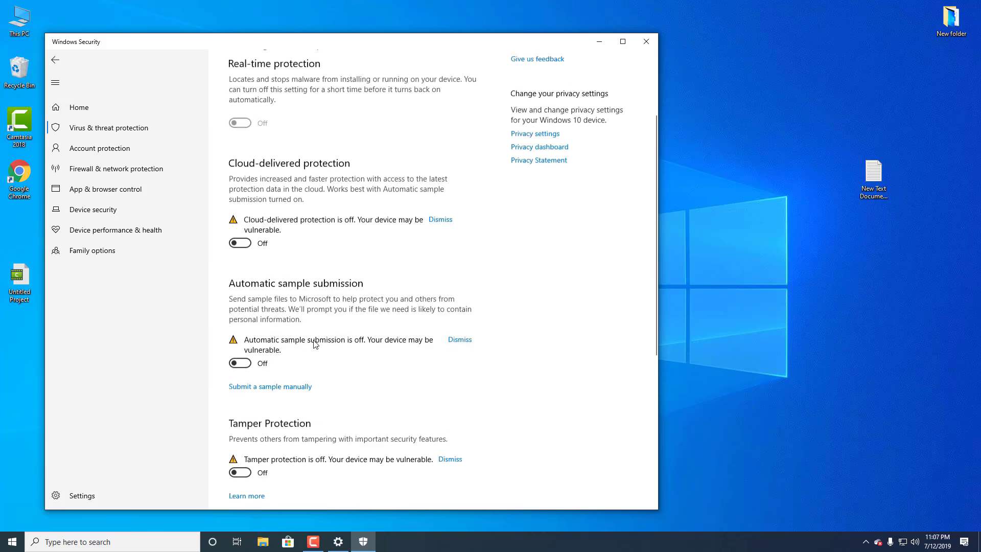
# Close Windows Security and return to Chrome's Downloads list.
pyautogui.click(646, 42)
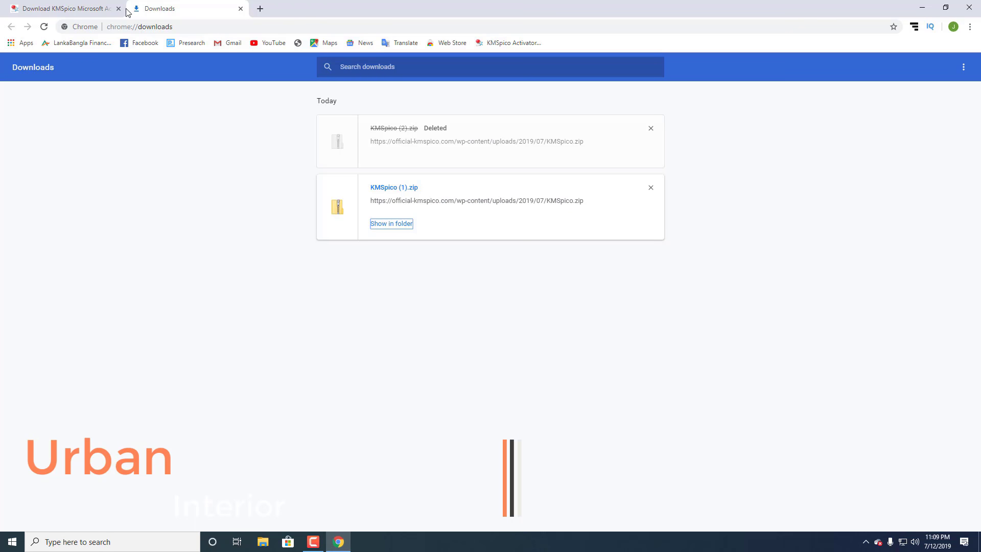
pyautogui.click(124, 10)
pyautogui.click(197, 6)
# Show the KMSpico (1) zip in File Explorer and extract it to a KMSpico (1) folder.
pyautogui.rightClick(386, 225)
pyautogui.click(379, 224)
pyautogui.rightClick(312, 187)
pyautogui.click(358, 238)
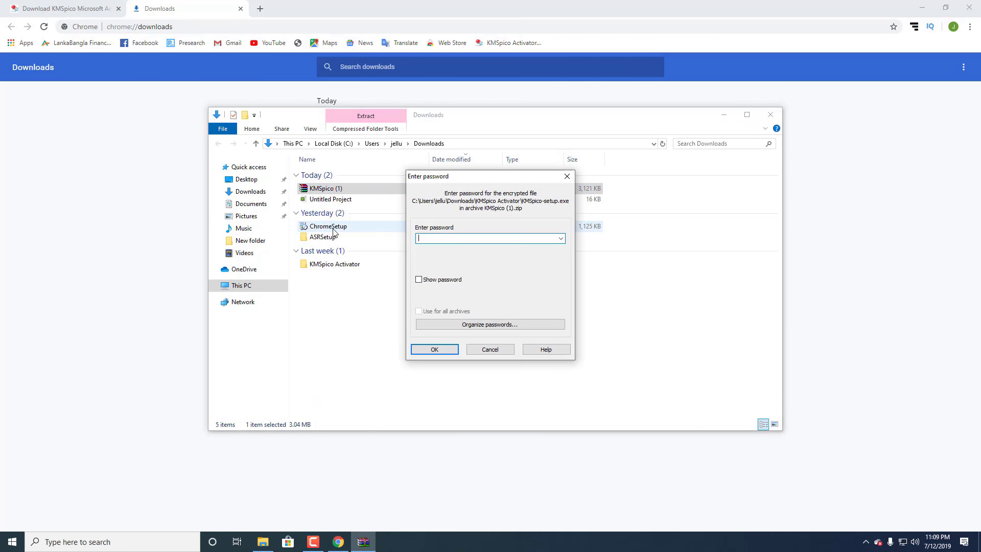
# Find the zip's extraction password on the KMSpico download page in Chrome.
pyautogui.click(51, 9)
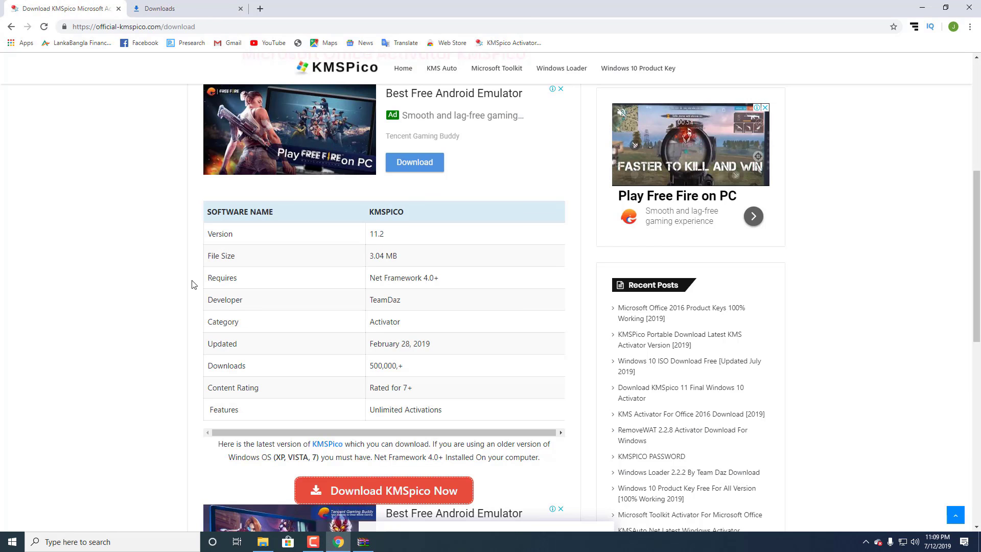
pyautogui.scroll(-6, 356, 309)
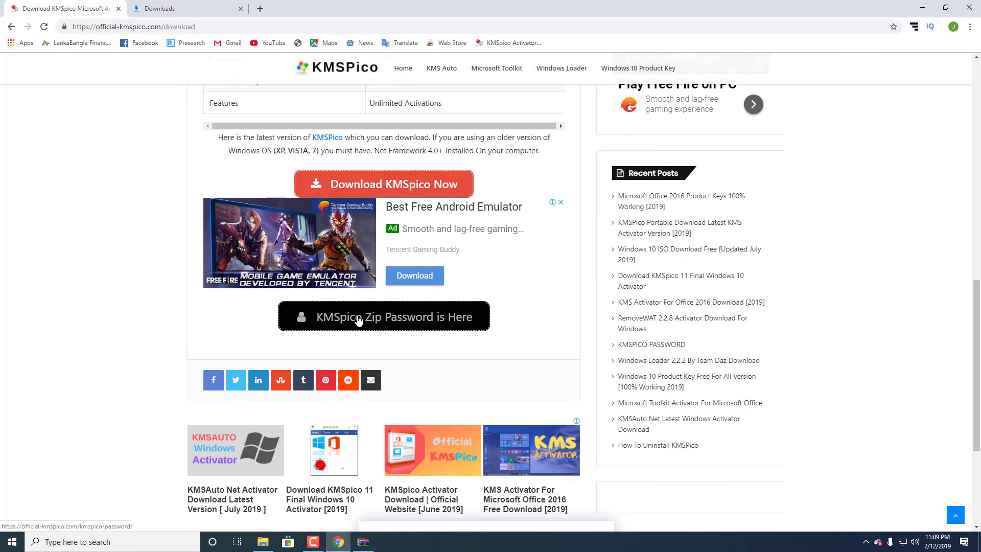
pyautogui.click(397, 320)
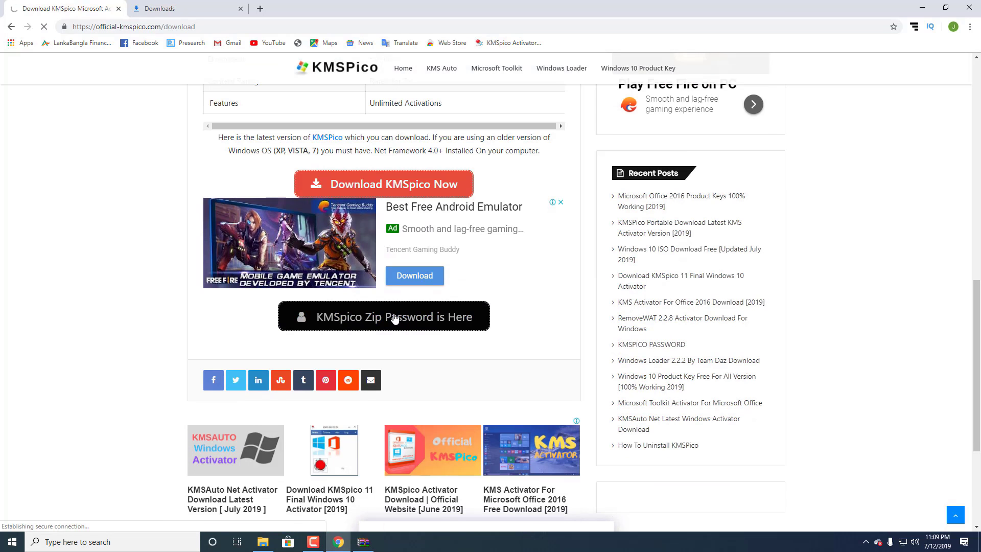
pyautogui.scroll(-4, 306, 291)
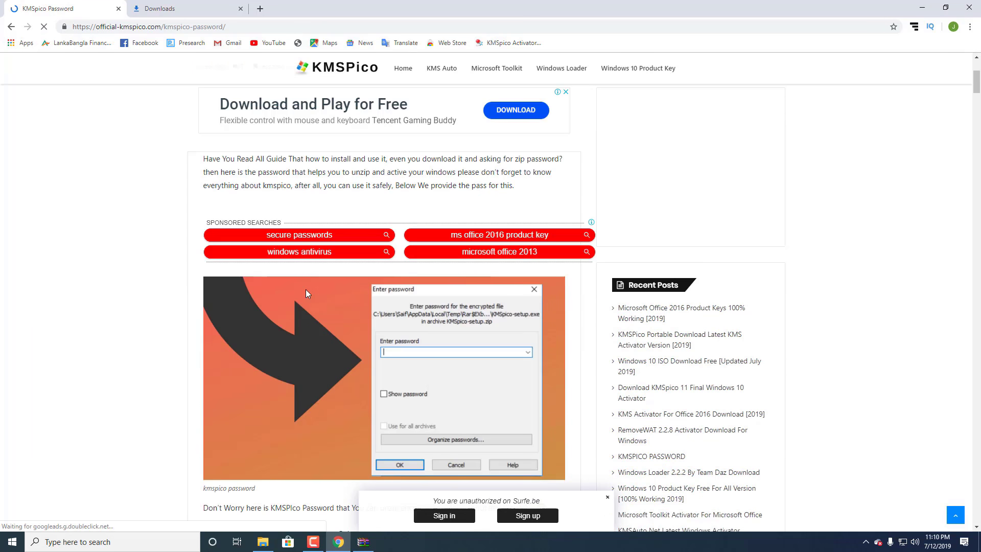
pyautogui.scroll(-5, 306, 295)
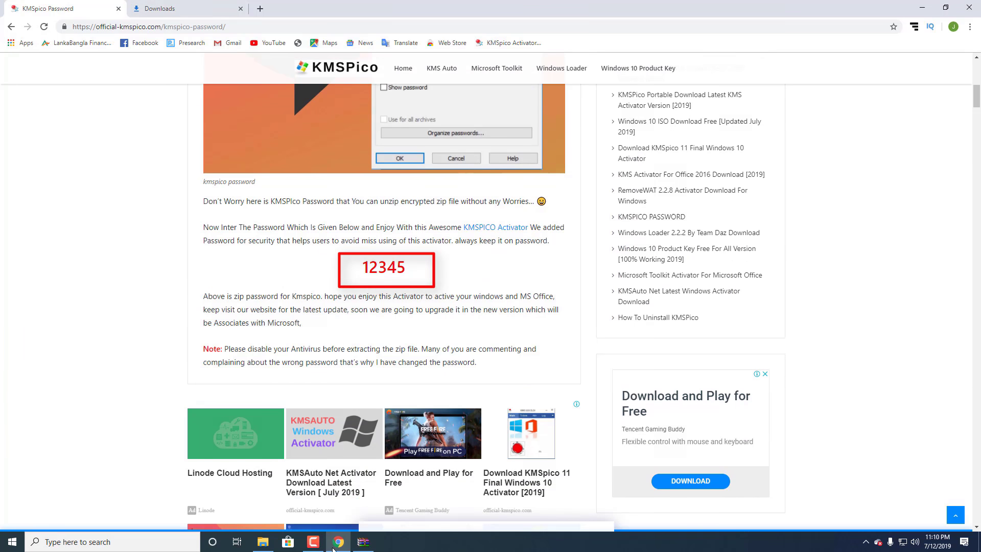
# In WinRAR's password prompt, reveal the entered password to check it and confirm extraction.
pyautogui.click(363, 541)
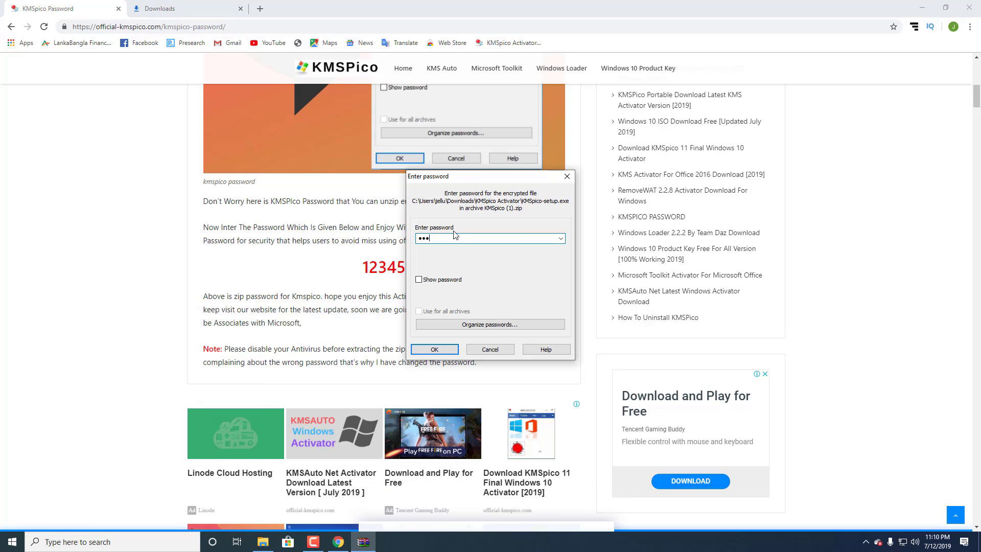
pyautogui.click(419, 279)
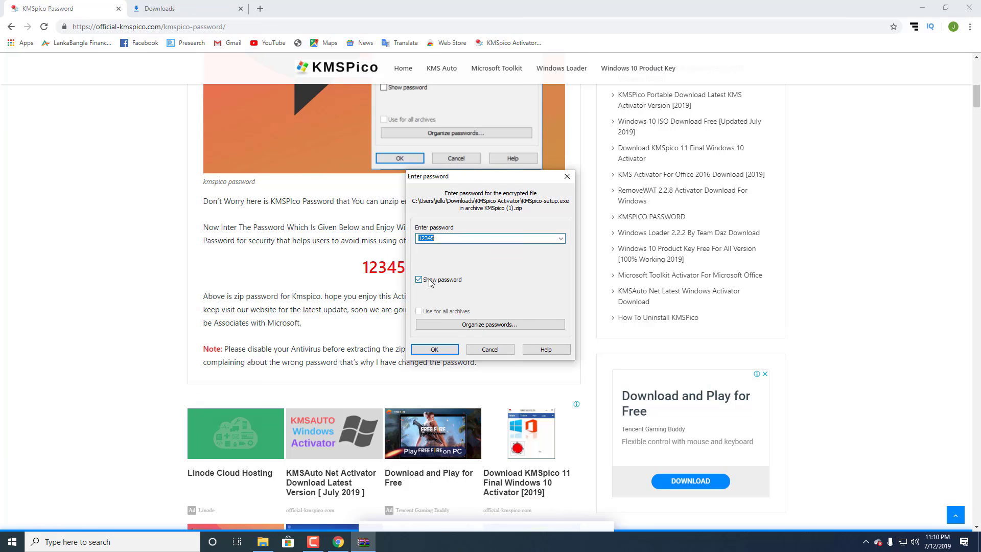
pyautogui.click(441, 353)
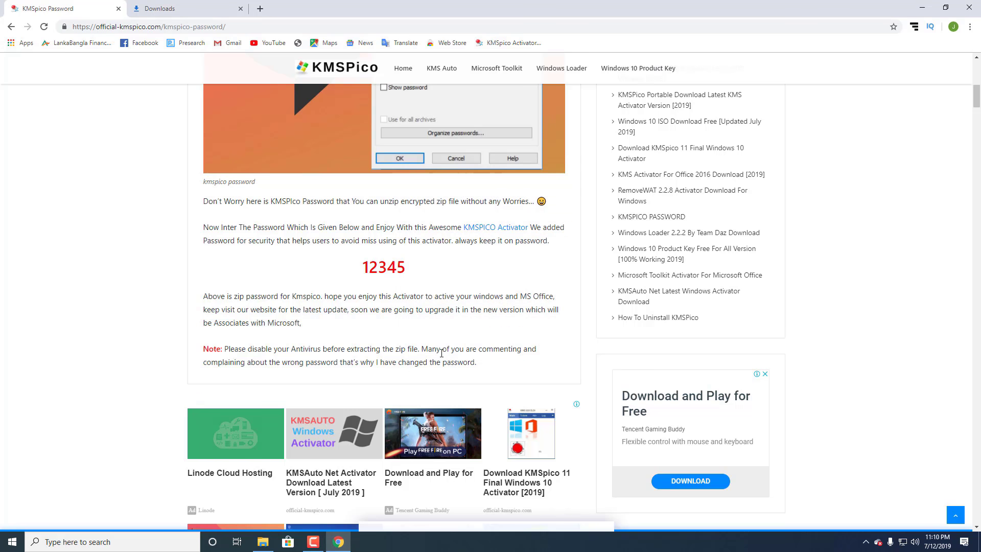
# From Chrome's Downloads, reach the KMSpico Activator folder in File Explorer and run KMSpico-setup.
pyautogui.click(174, 9)
pyautogui.click(378, 225)
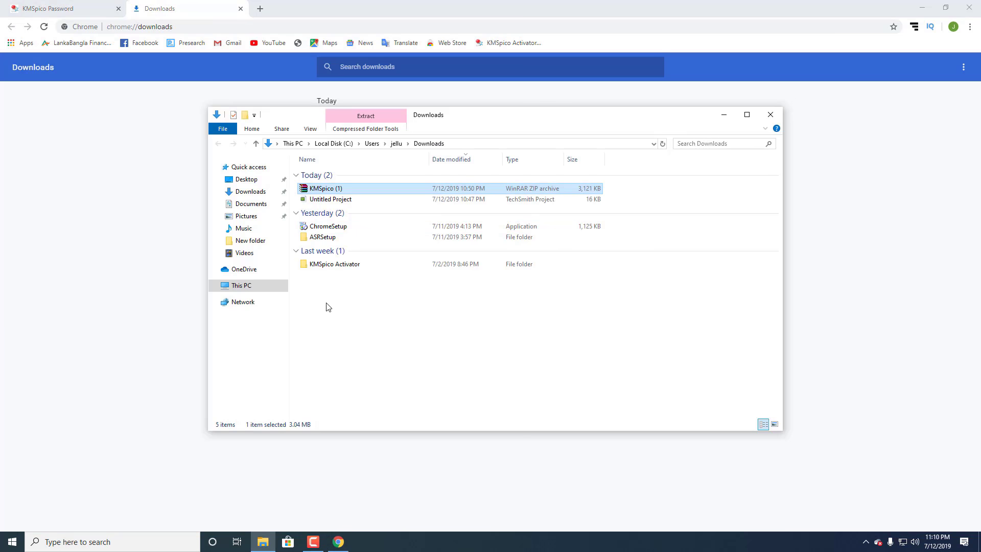
pyautogui.click(323, 266)
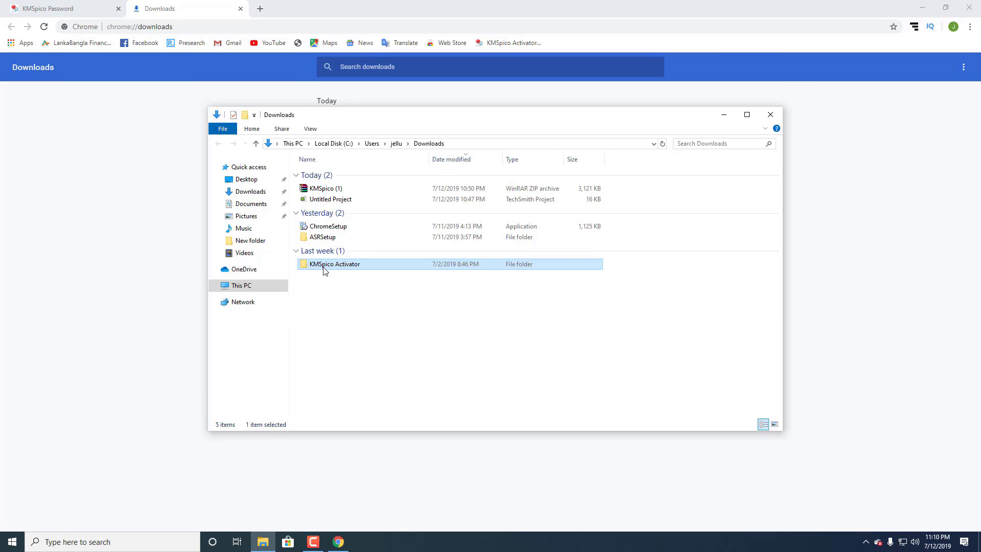
pyautogui.doubleClick(323, 266)
pyautogui.doubleClick(339, 175)
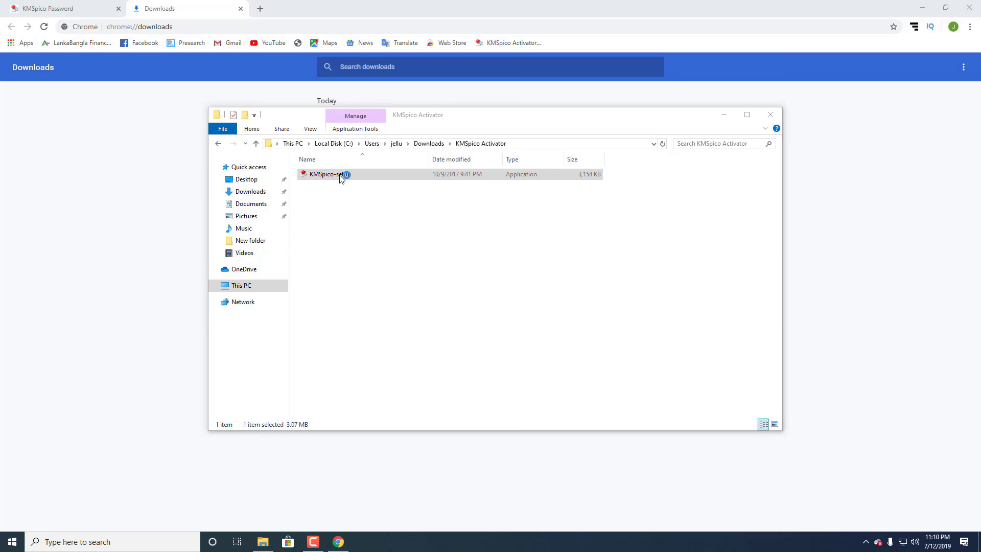
# Accept the licence and install KMSpico to C:\Program Files\KMSpico with the default Start Menu folder.
pyautogui.press('Return')
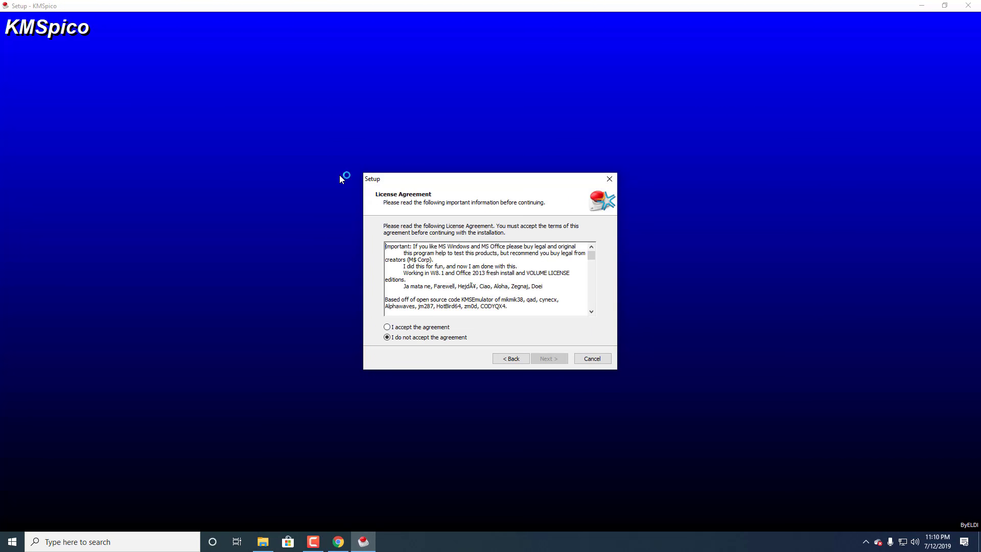
pyautogui.hotkey('alt', 'a')
pyautogui.press('Return')
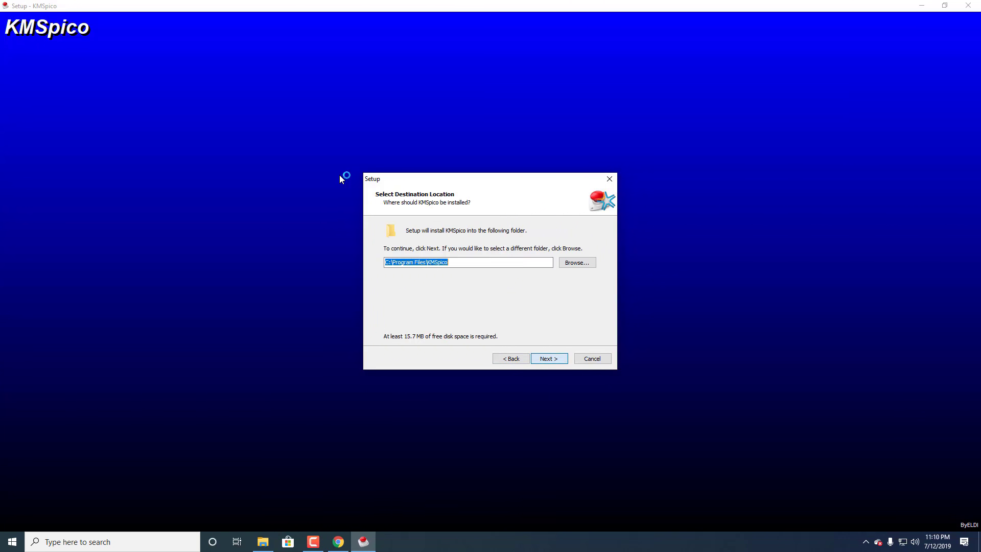
pyautogui.press('Return')
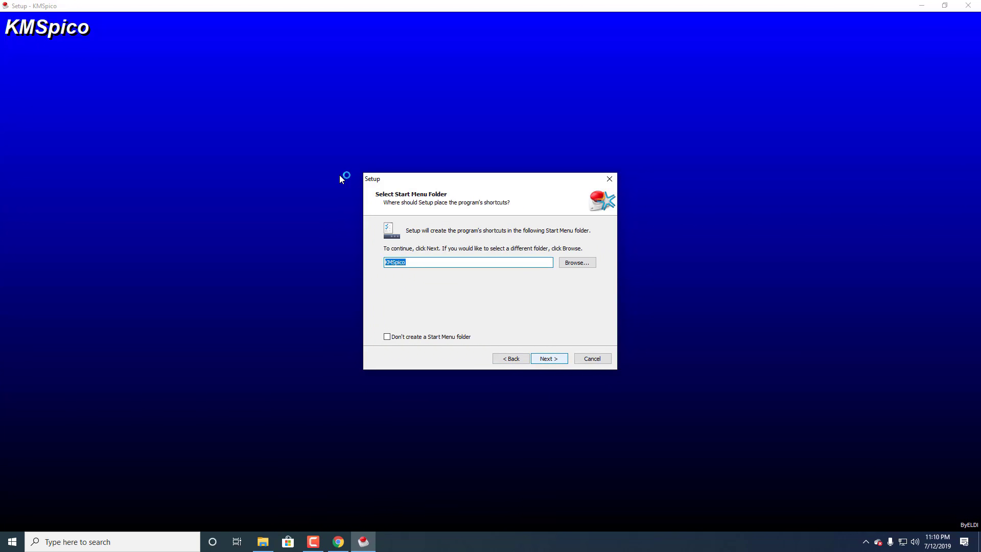
pyautogui.press('Return')
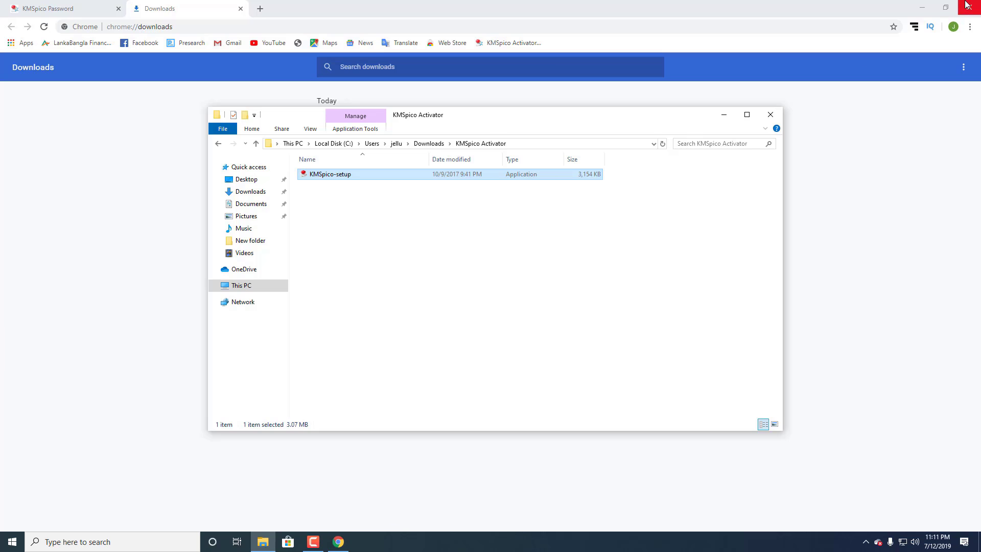
# Minimize Chrome and Explorer, check activation in This PC's System properties, then bring up Windows search.
pyautogui.click(922, 8)
pyautogui.click(729, 118)
pyautogui.rightClick(14, 26)
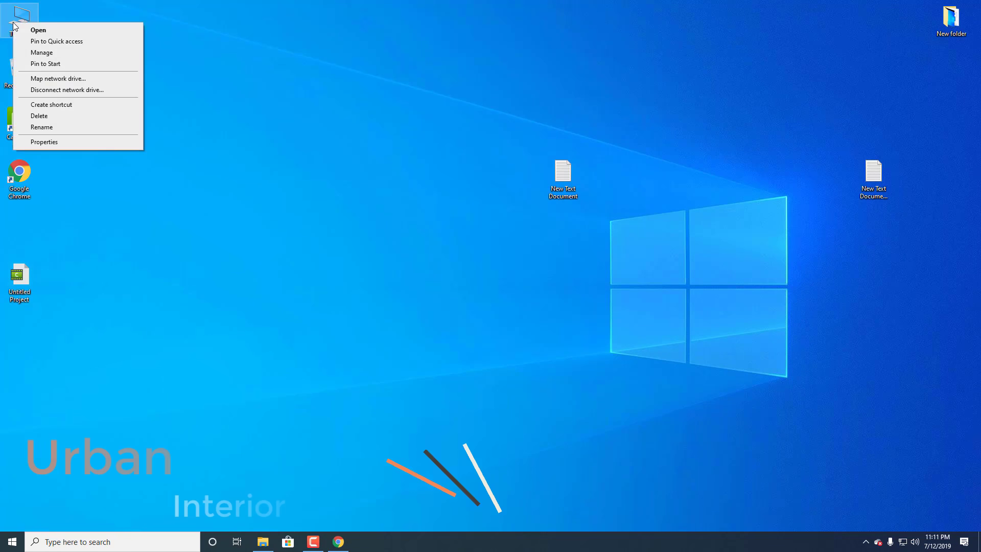
pyautogui.click(40, 142)
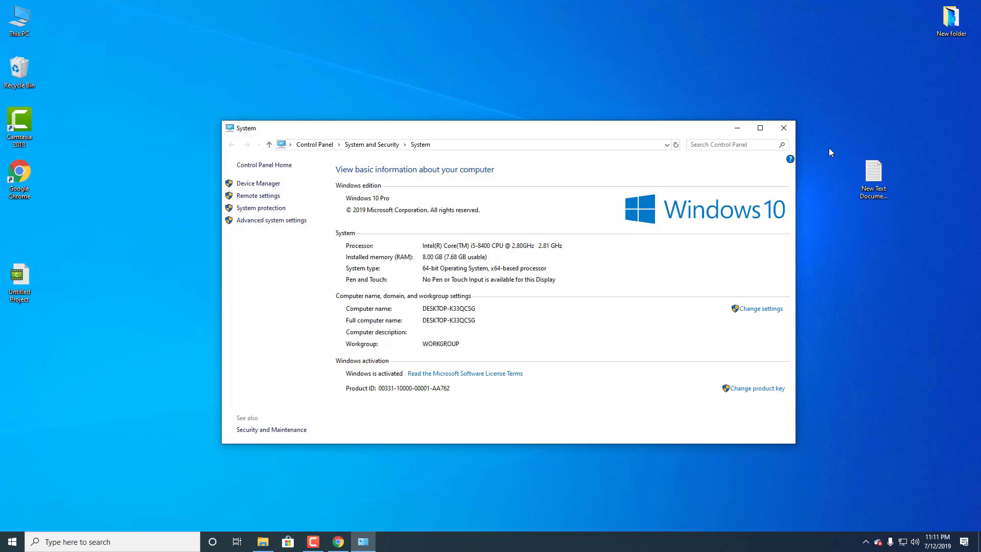
pyautogui.click(784, 128)
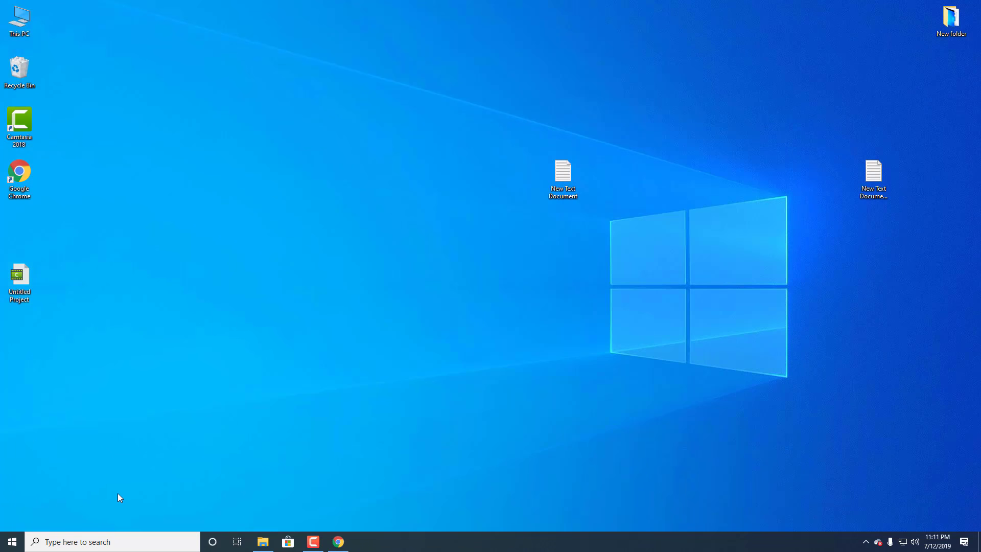
pyautogui.click(100, 540)
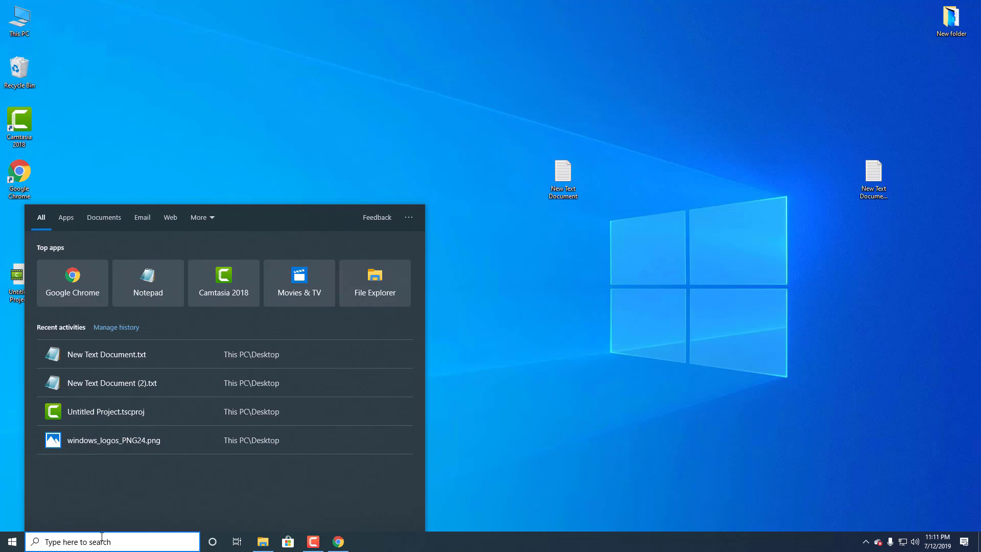
# Launch KMSpico via the 'kms' search, run its activation, then verify in This PC's System properties.
pyautogui.write('kms')
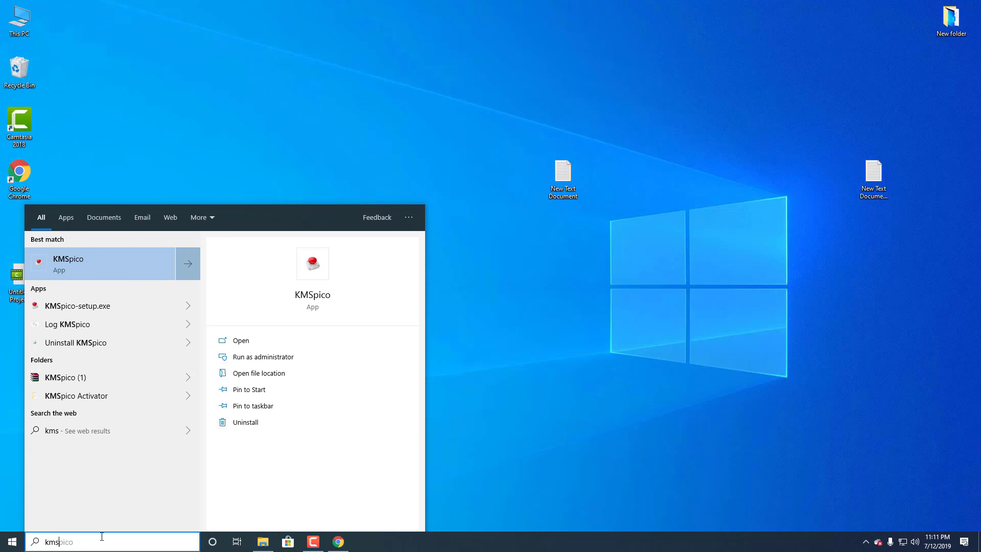
pyautogui.click(97, 263)
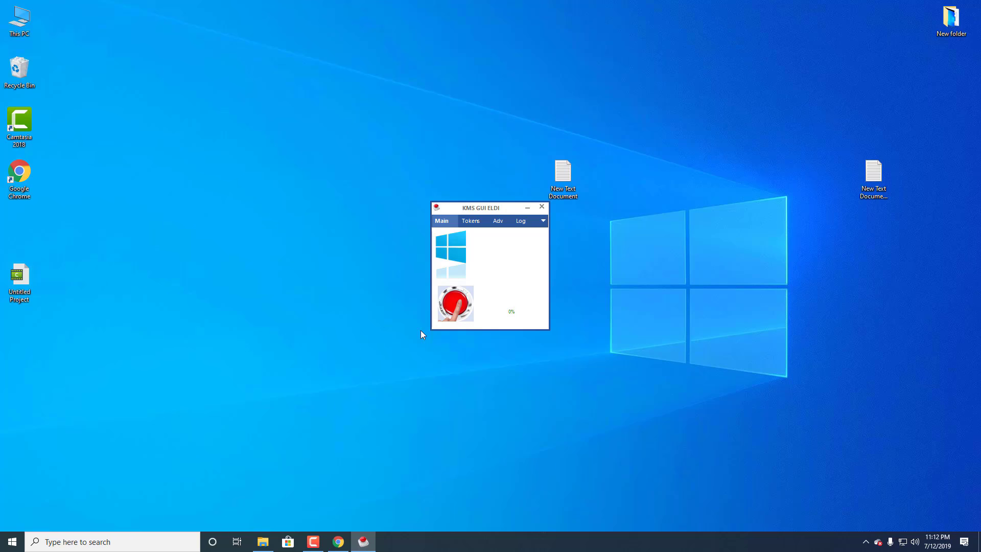
pyautogui.press('Return')
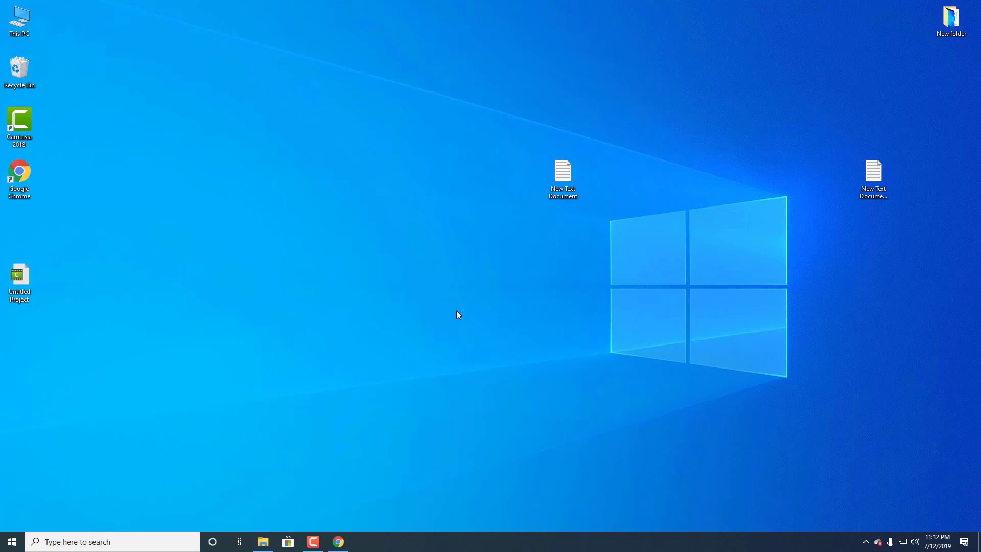
pyautogui.rightClick(19, 11)
pyautogui.click(44, 132)
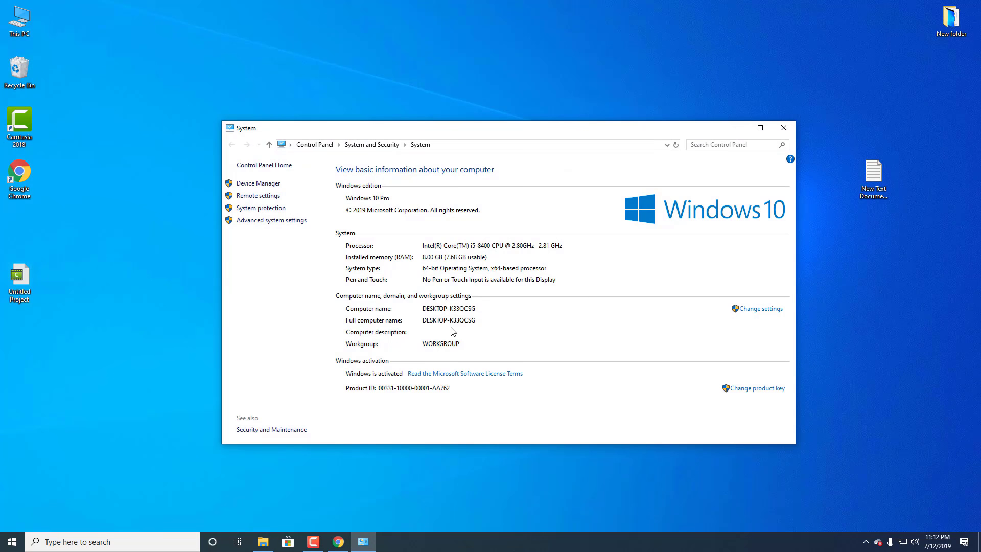